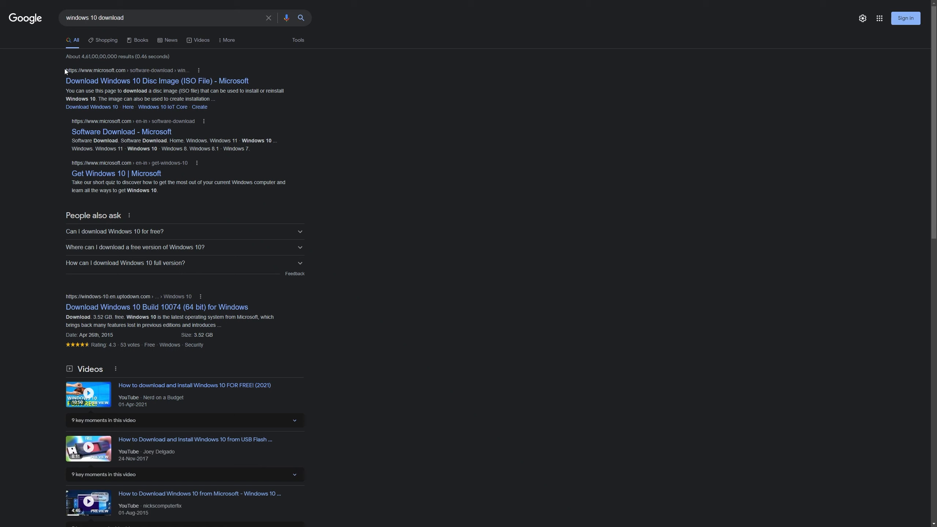
Step: Open Microsoft's "Download Windows 10 Disc Image (ISO File)" search result and dismiss the Microsoft Edge banner on the page
drag(64, 69, 135, 77)
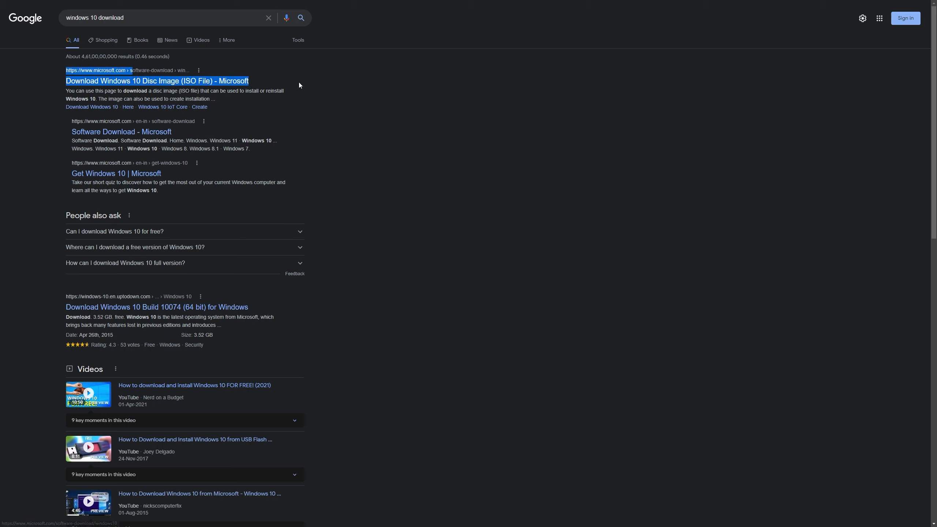
click(168, 81)
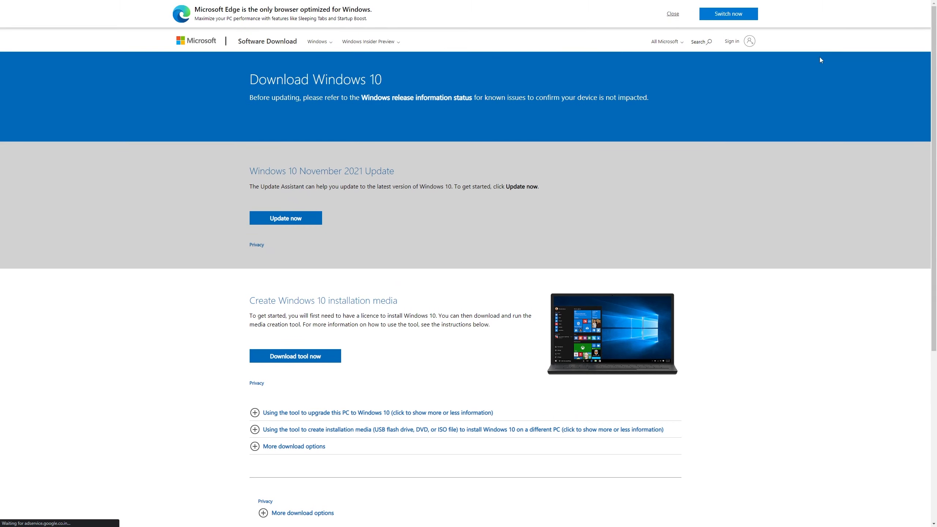
click(669, 16)
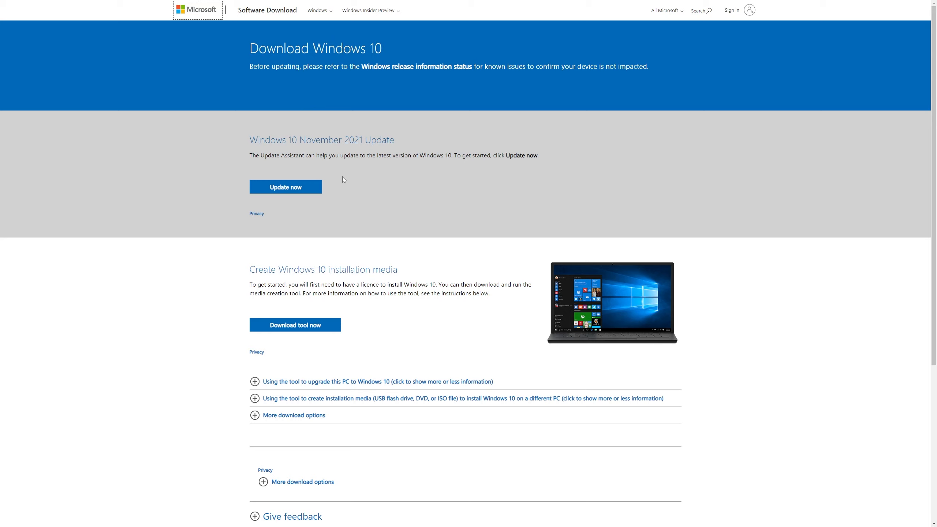
Step: Download the media creation tool offered under "Create Windows 10 installation media"
drag(343, 178, 277, 166)
click(398, 192)
scroll(339, 196, down, 2)
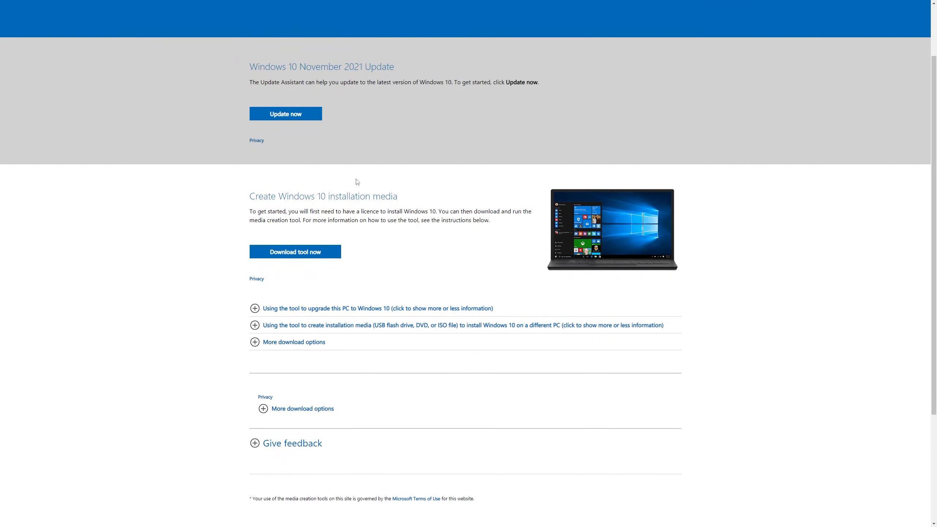
scroll(269, 217, down, 2)
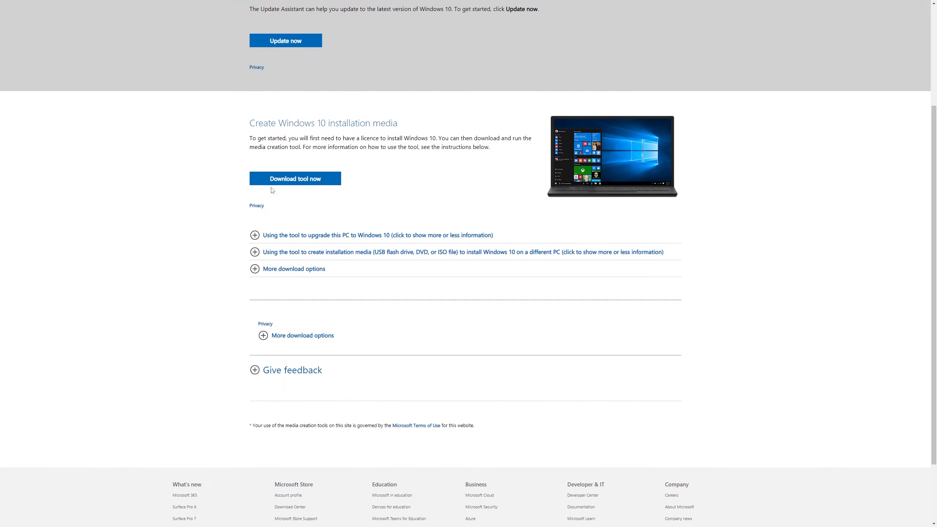
drag(246, 128, 400, 124)
click(399, 124)
click(320, 183)
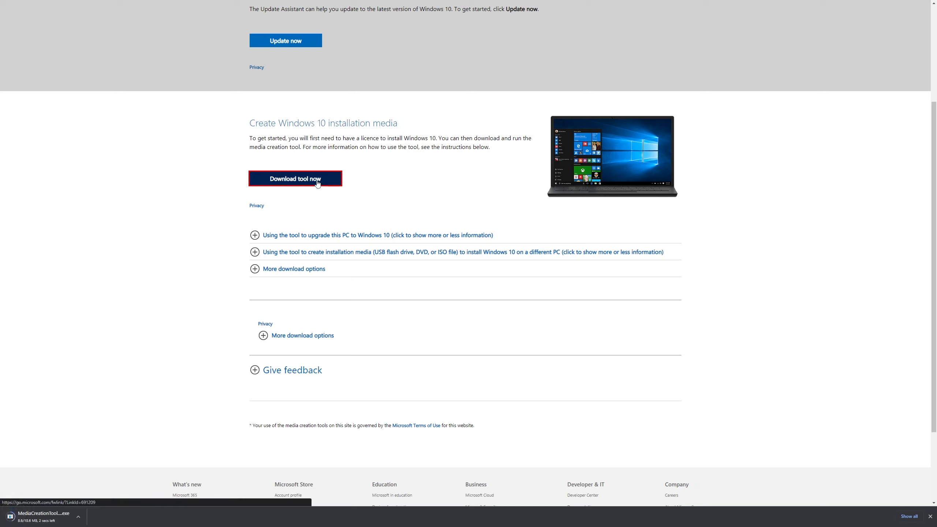
Step: Run the downloaded media creation tool and accept its license terms
click(58, 517)
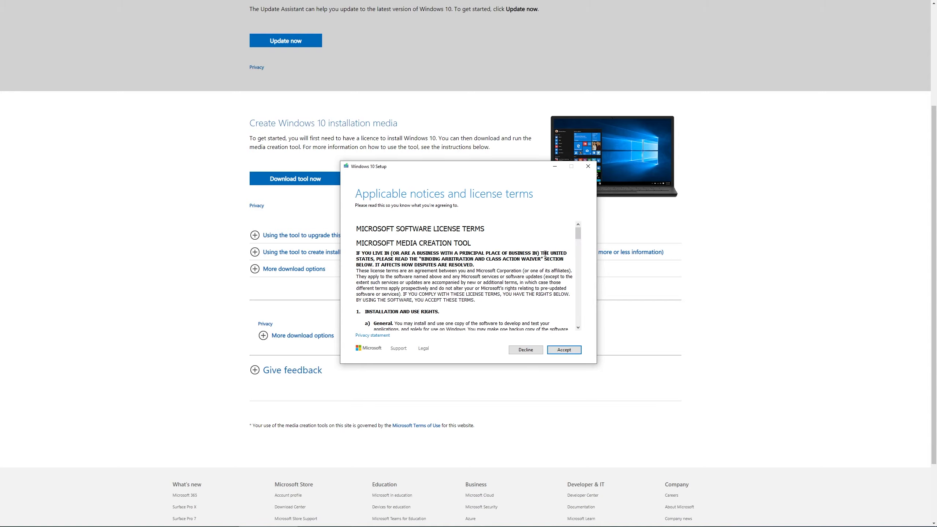
scroll(564, 268, down, 15)
scroll(565, 268, down, 10)
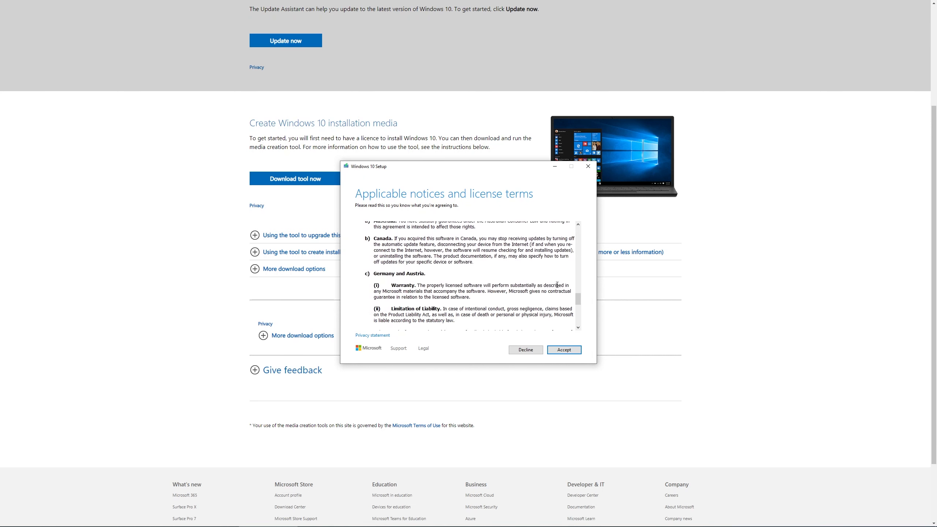
click(564, 350)
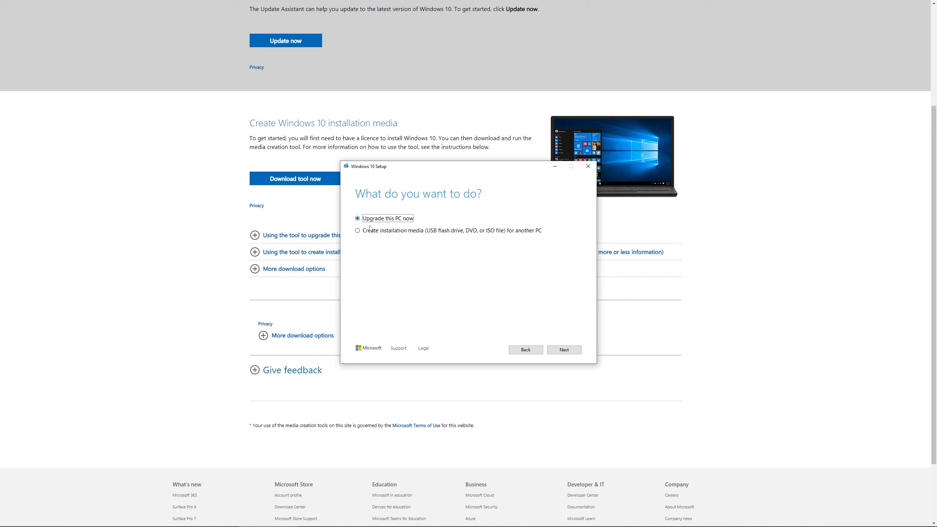
Step: Choose to create installation media for another PC, using English (United States), Windows 10 and 64-bit (x64) with the recommended options turned off
click(358, 231)
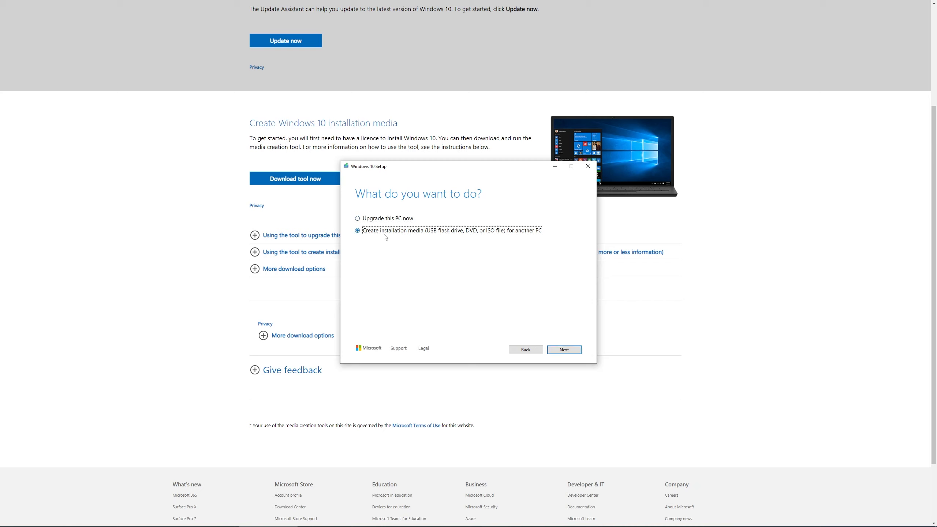
click(560, 350)
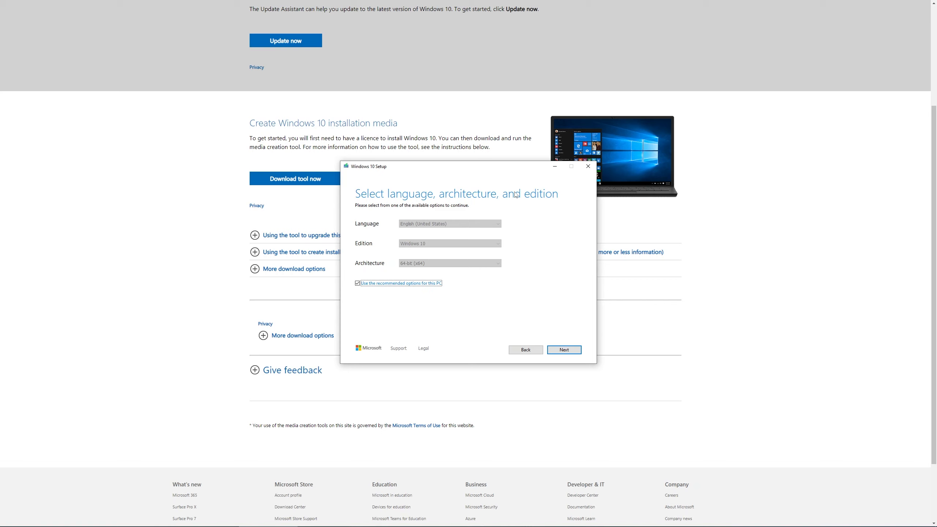
click(409, 283)
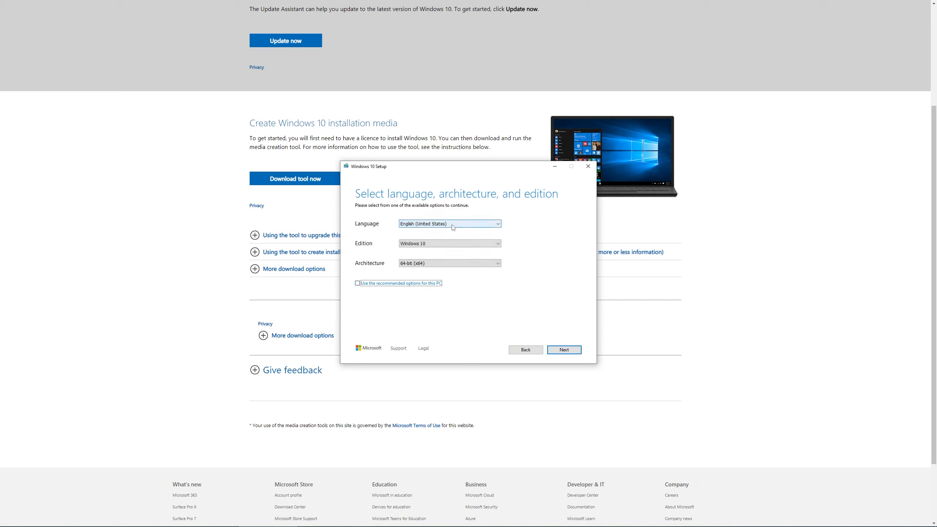
click(439, 244)
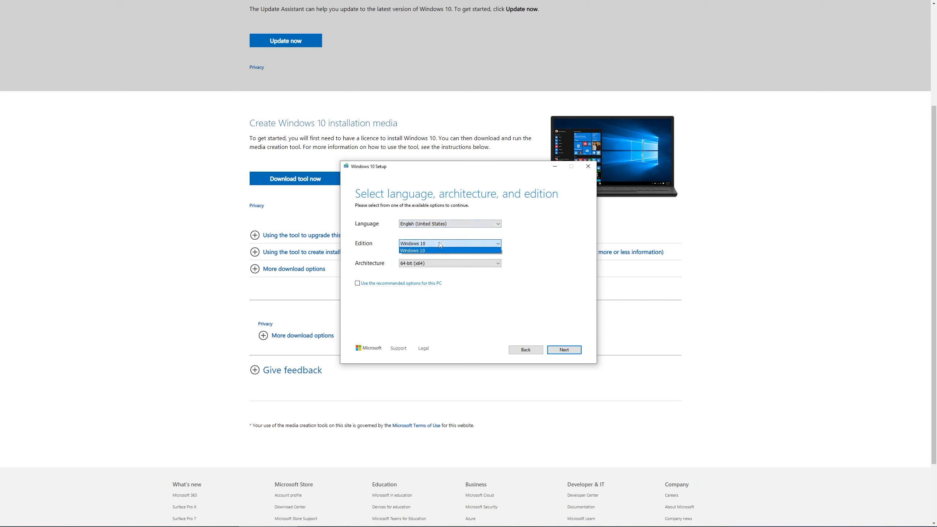
click(439, 251)
click(431, 263)
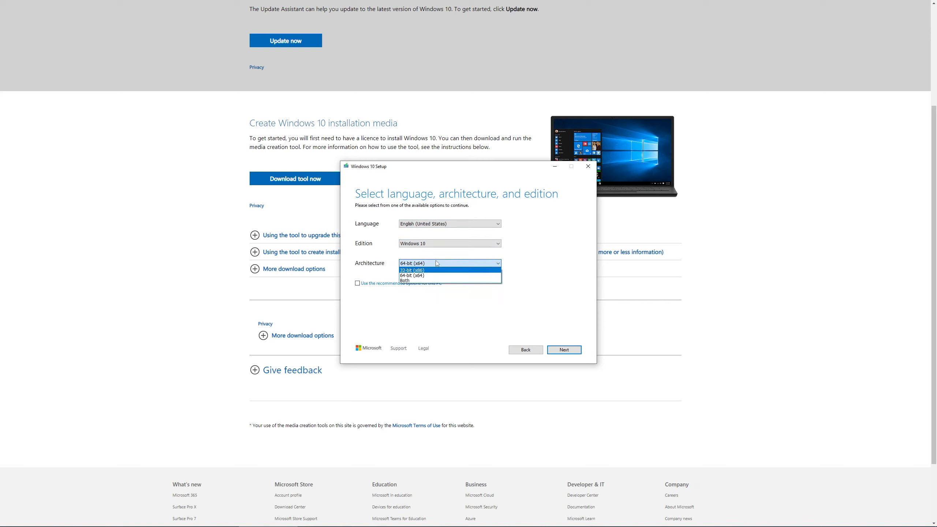
click(421, 275)
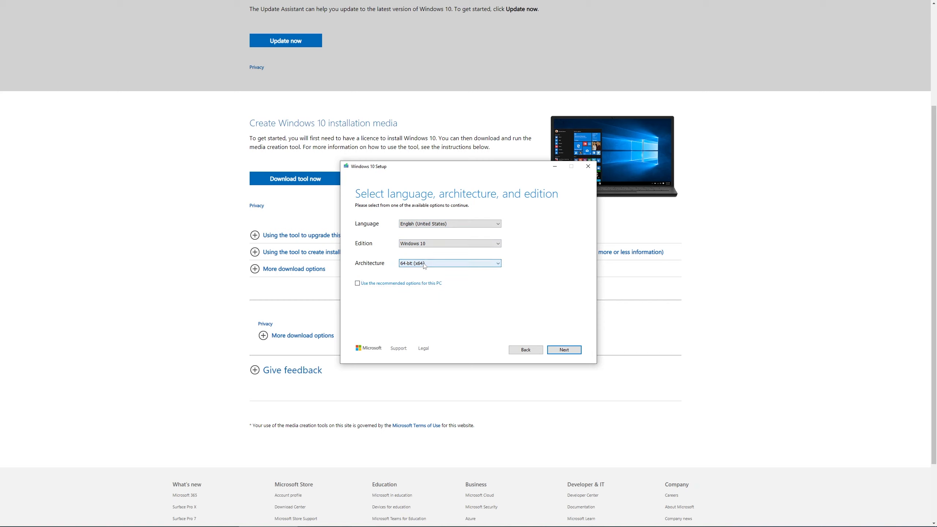
click(438, 244)
click(437, 246)
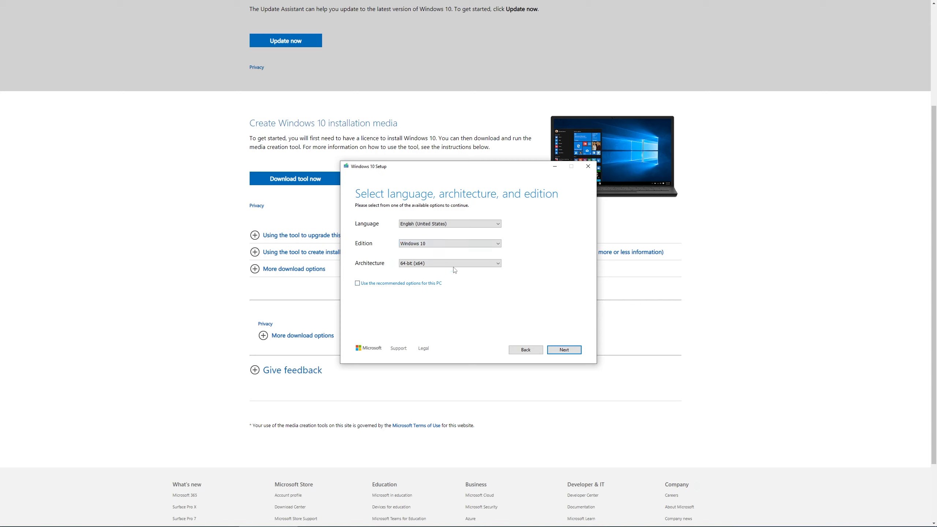
click(444, 224)
click(444, 224)
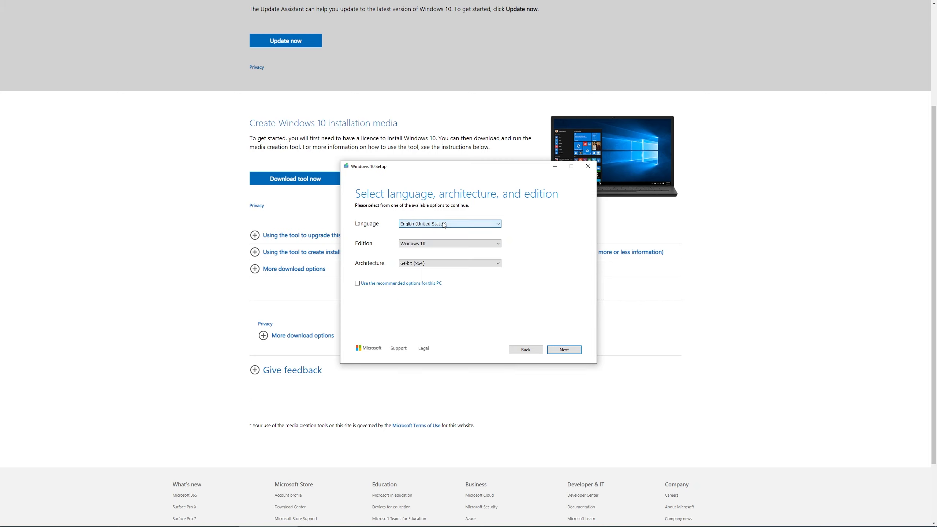
click(568, 349)
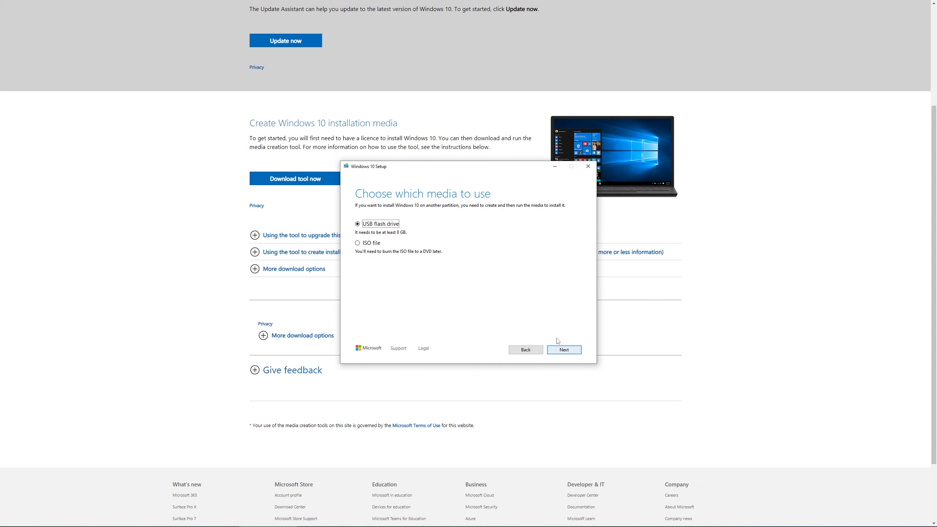
Step: Choose ISO file as the media type and go to the Desktop as the save location
click(375, 246)
click(564, 350)
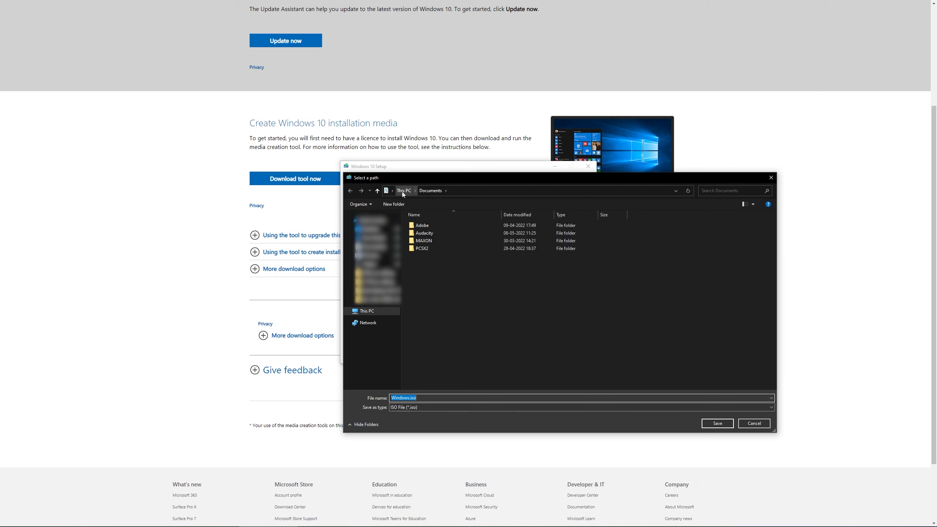
click(368, 229)
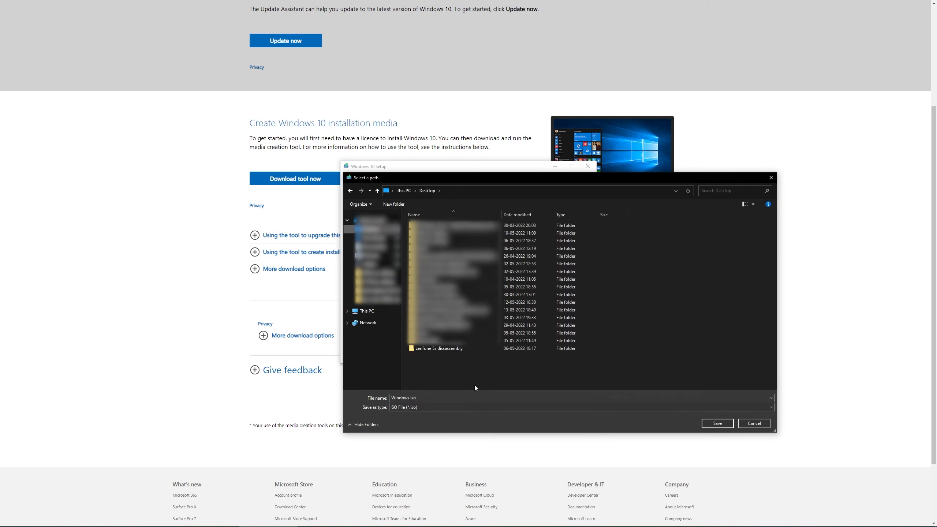
right_click(482, 372)
click(498, 400)
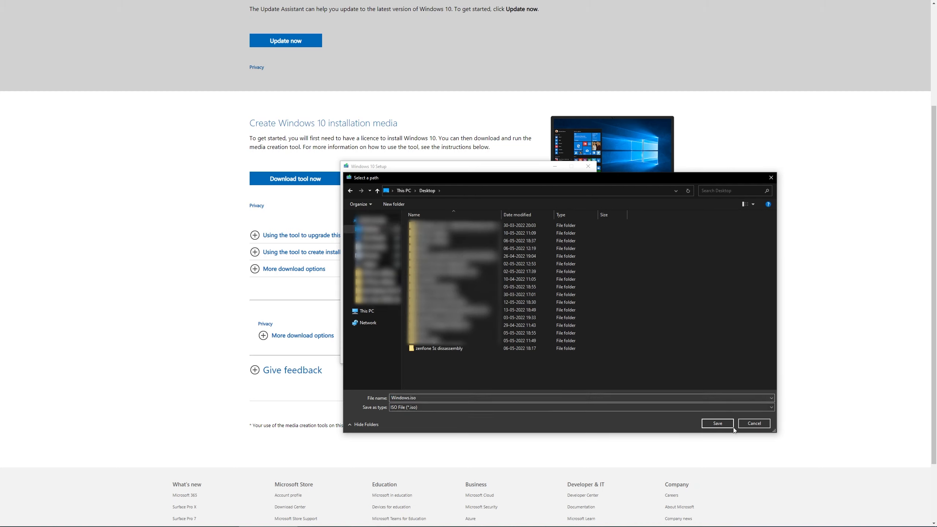
Step: Create a Desktop folder named "windows 10" and save Windows.iso inside it
right_click(482, 377)
mouse_move(511, 446)
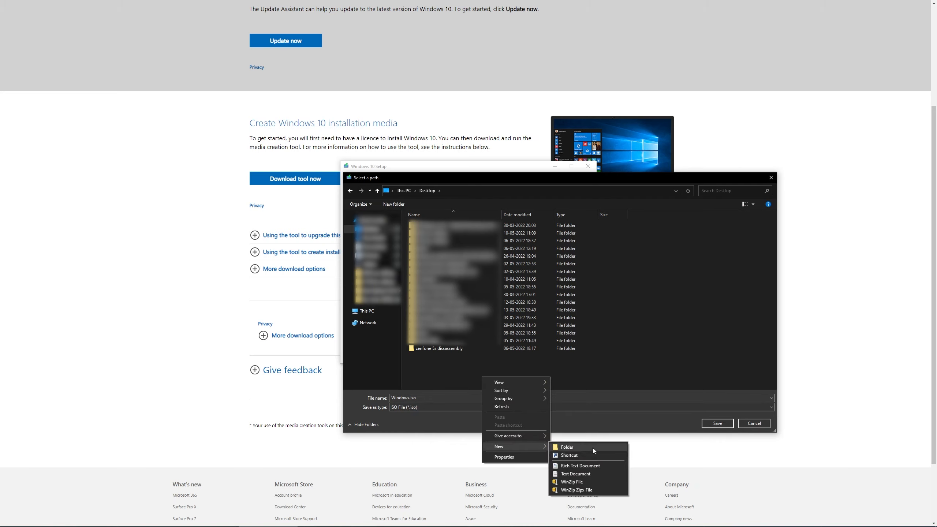
click(593, 448)
text(wu)
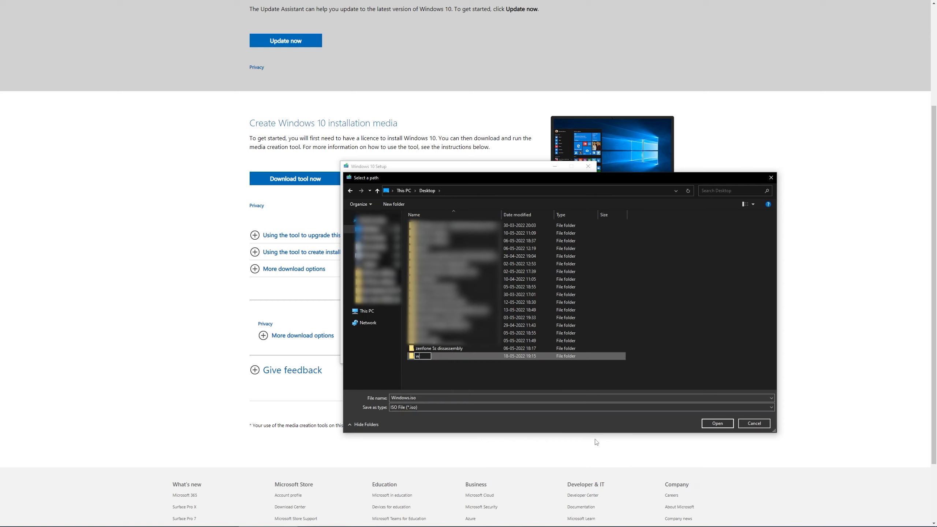
key(BackSpace)
text(indows 10)
key(Return)
key(Return)
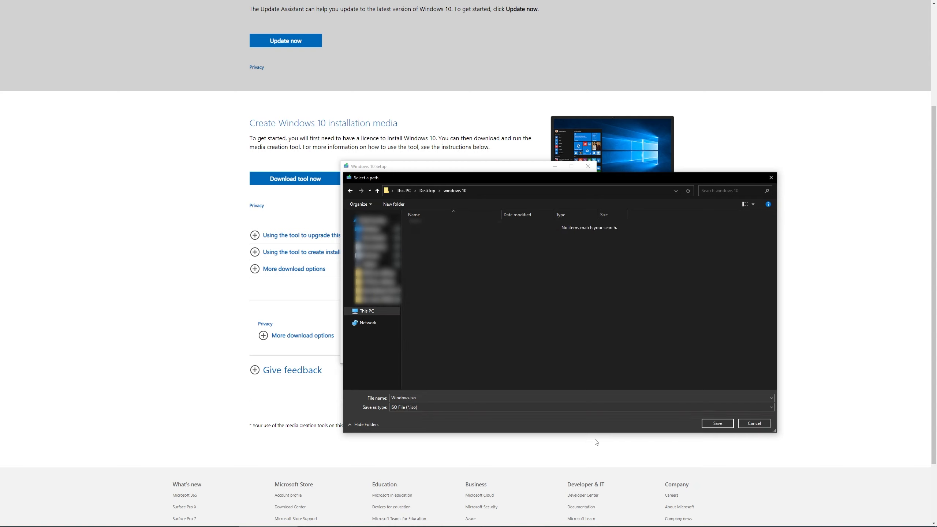
click(717, 424)
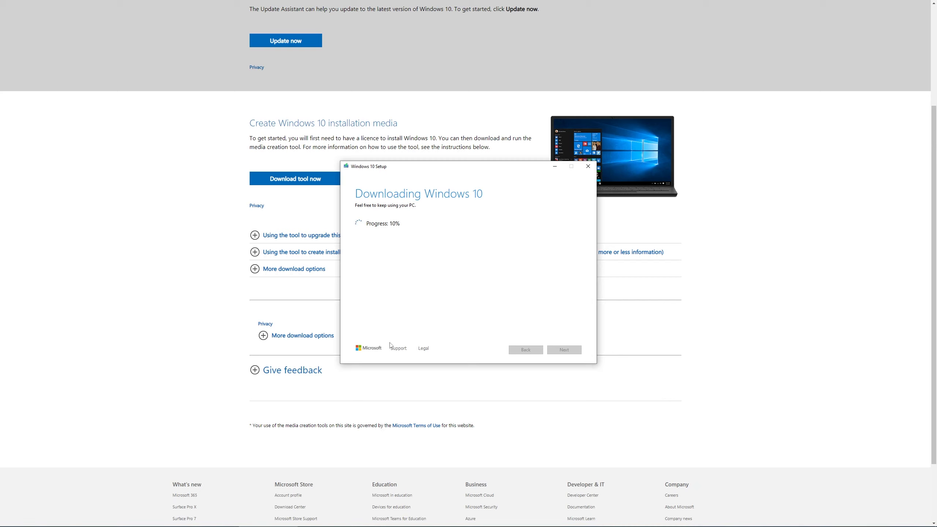
Step: Switch back to the browser's Google results page and search for "rufus"
click(628, 61)
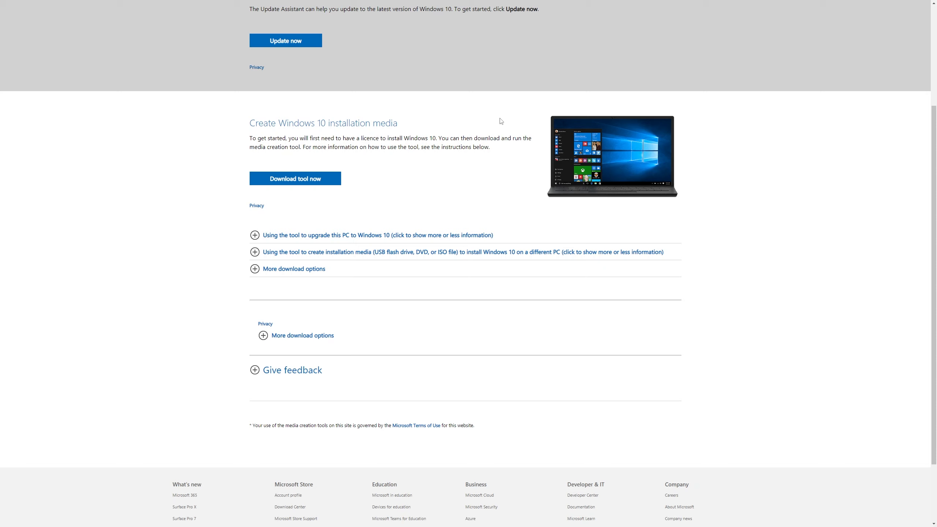
key(alt+Left)
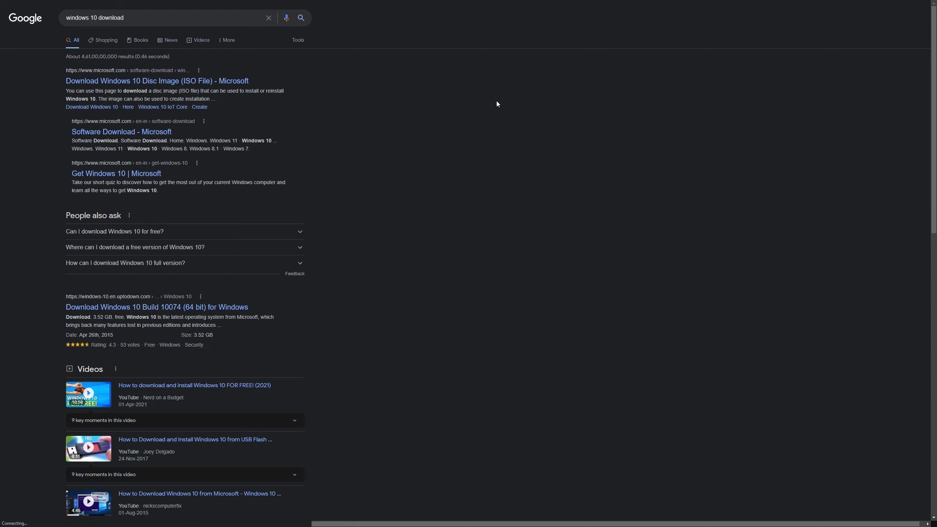
triple_click(176, 19)
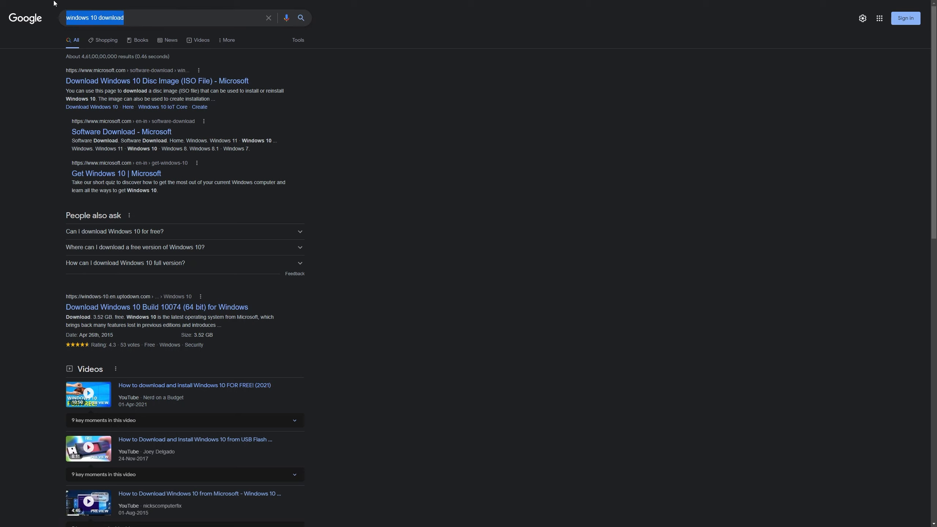
text(rufus)
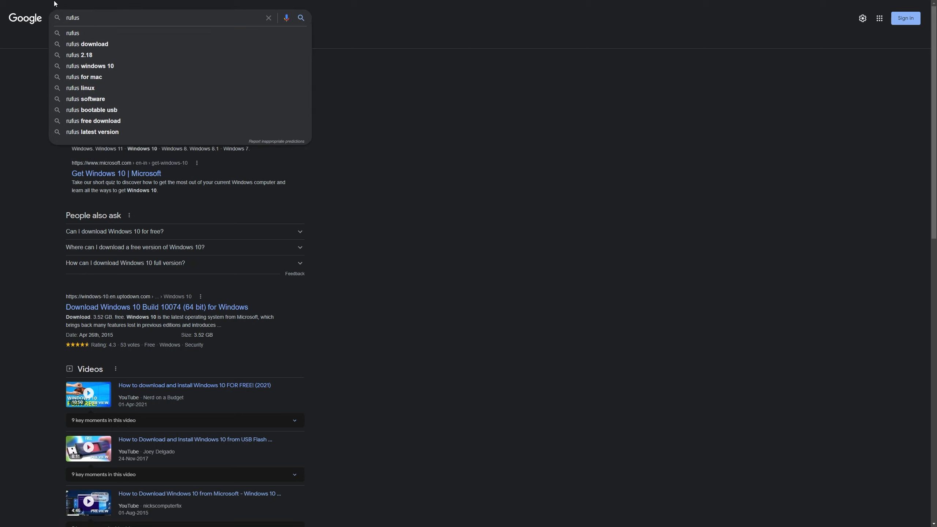
key(Return)
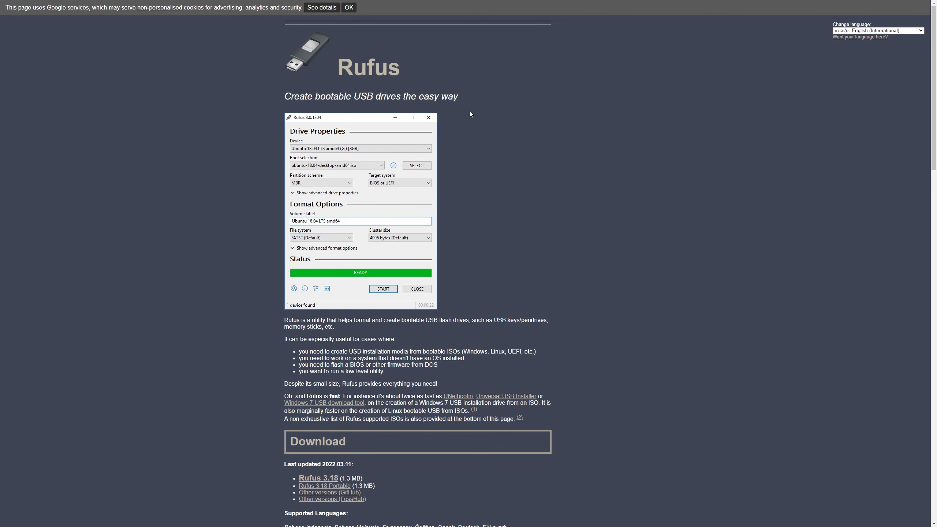
Step: Download Rufus 3.18 from the Download section of the Rufus website
scroll(508, 187, down, 4)
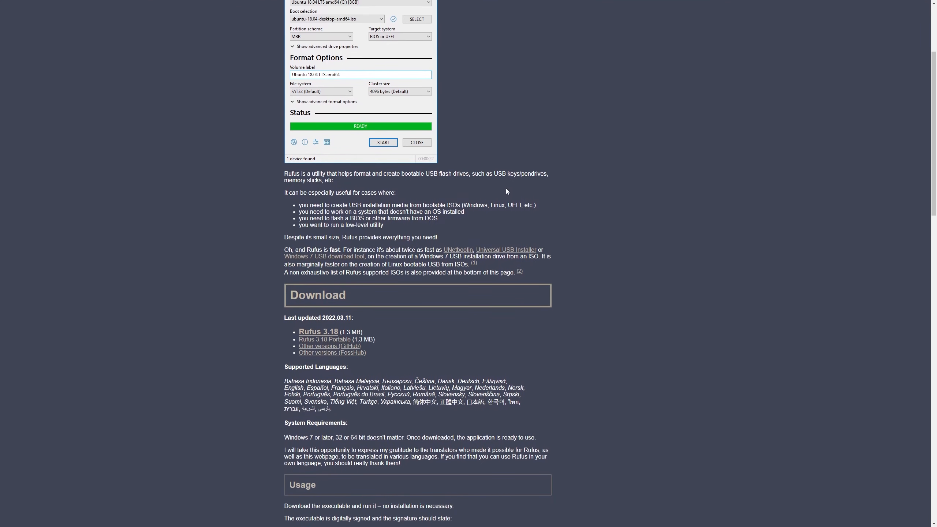
scroll(417, 288, down, 1)
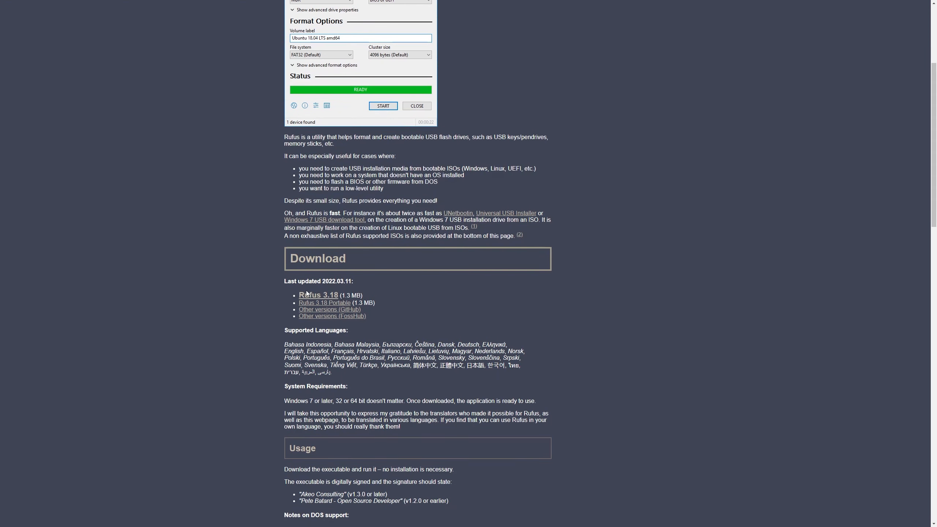
click(333, 297)
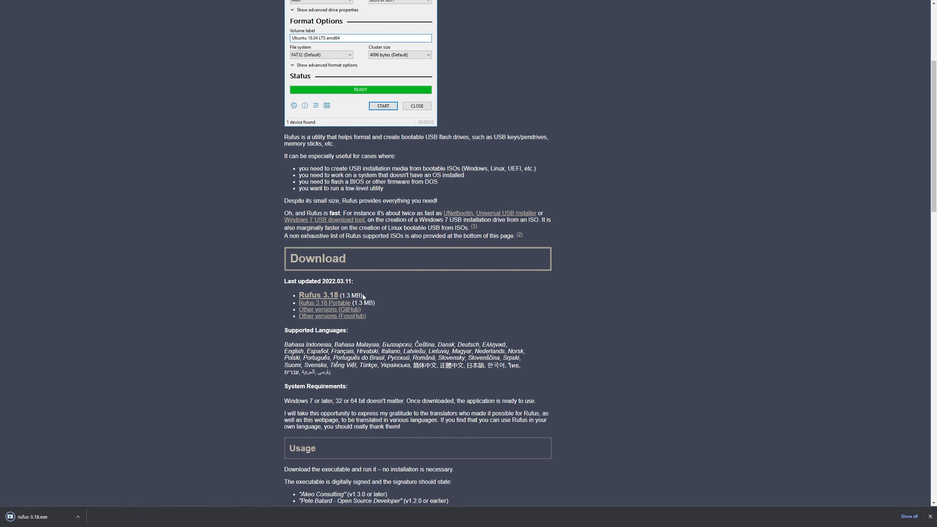
drag(363, 295, 344, 295)
click(386, 296)
Step: Switch to the Windows 10 Setup window and check the download's progress and the network speed
key(alt+Tab)
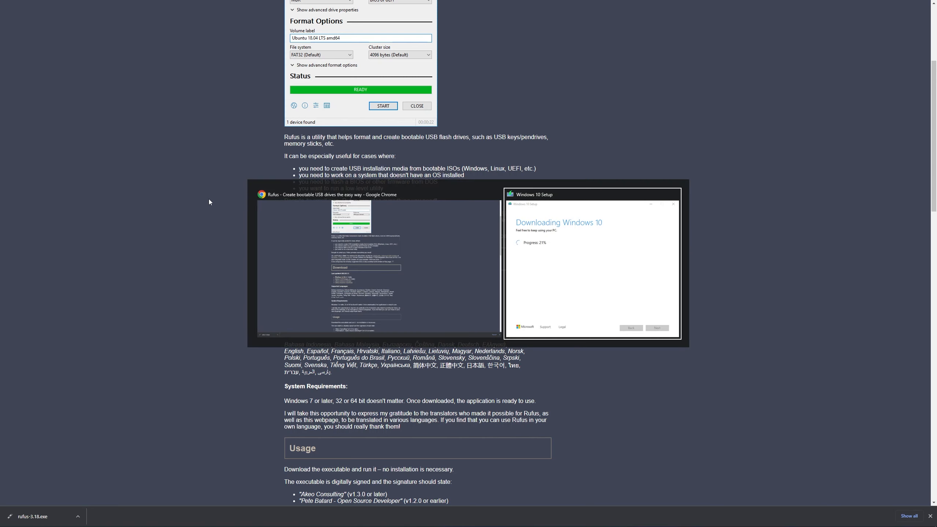
click(555, 226)
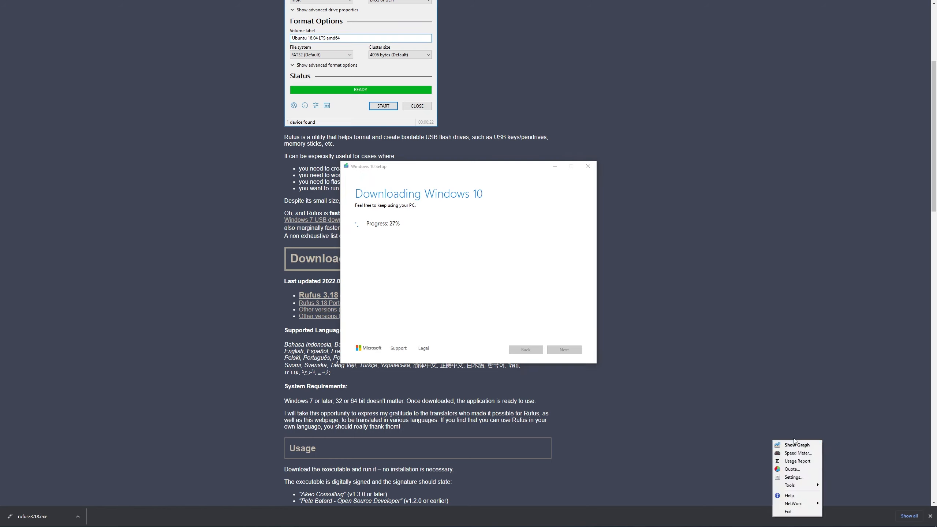
click(799, 445)
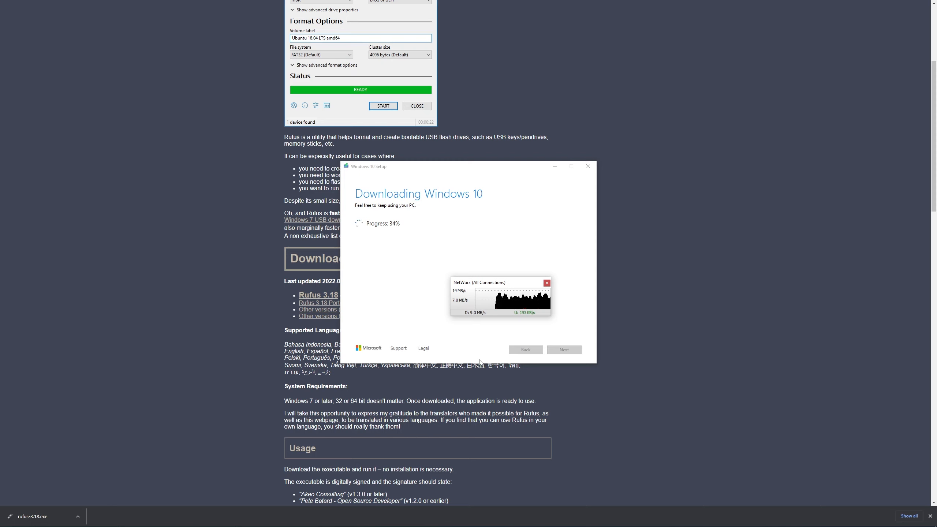